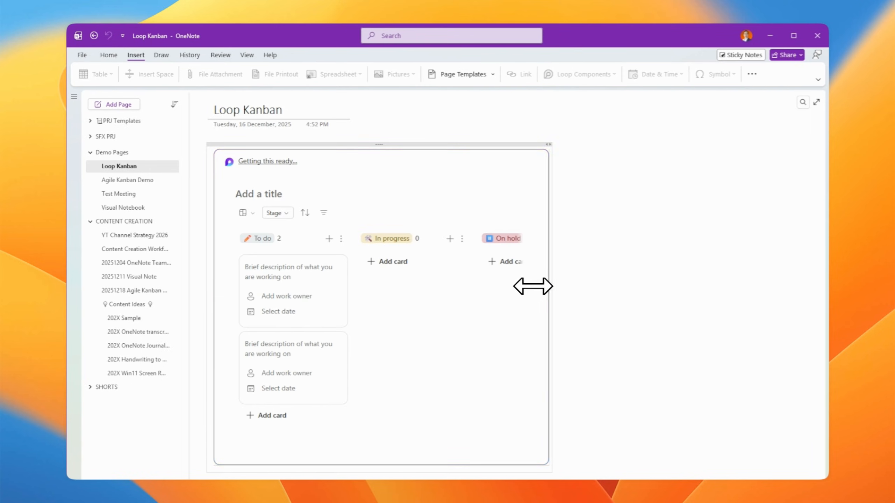
Widen the Loop Kanban component on the page and name the first To do card "task 1".
left_click_drag(552, 276, 728, 286)
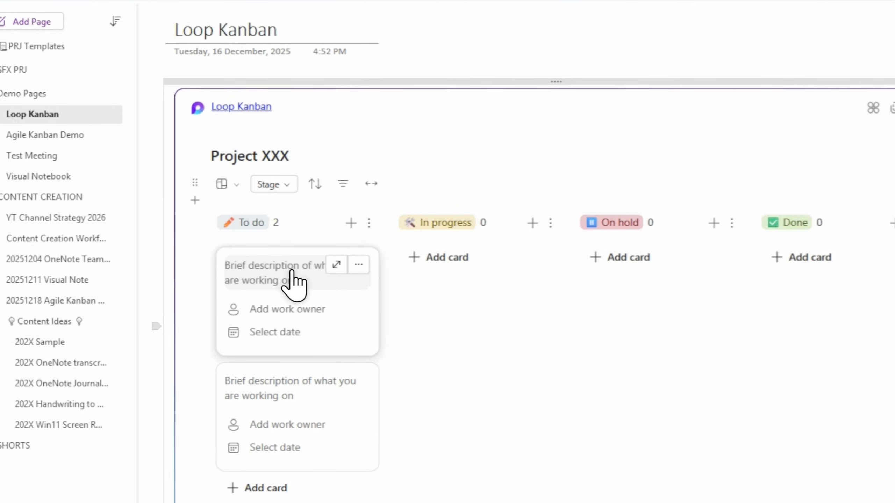
left_click(291, 271)
type("task 1")
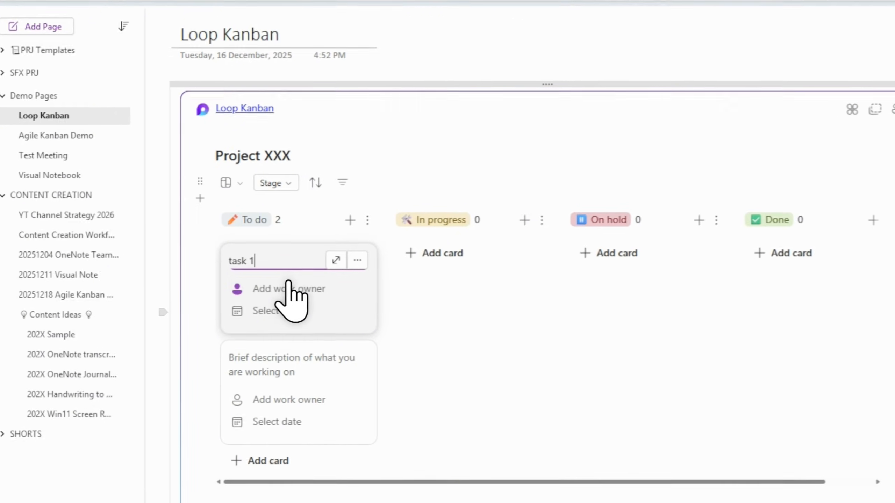
Set the date of the task 1 card to Tue, Dec 30, leaving the work owner unassigned.
left_click(293, 287)
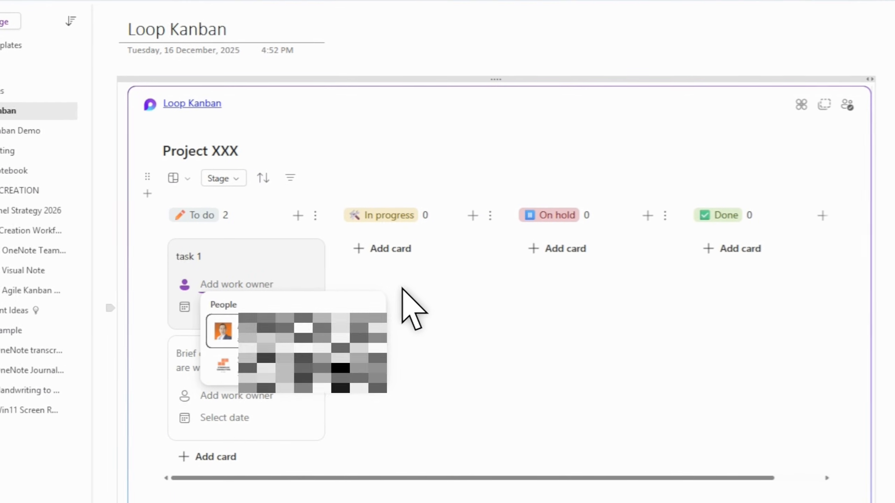
key("Escape")
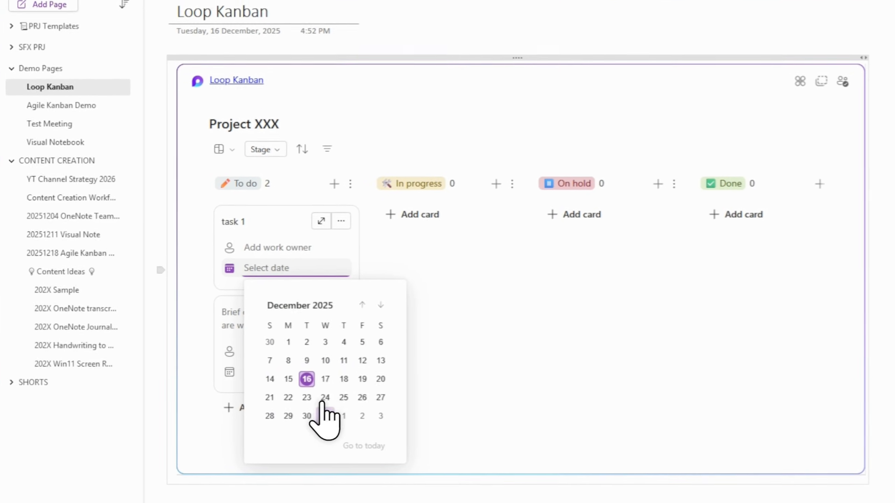
left_click(310, 413)
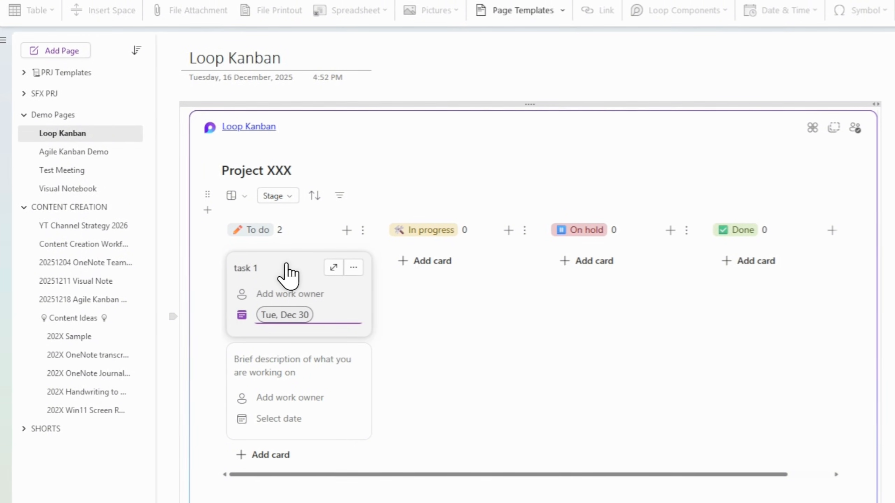
Move the task 1 card from the To do column to the In progress column.
left_click_drag(287, 271, 443, 291)
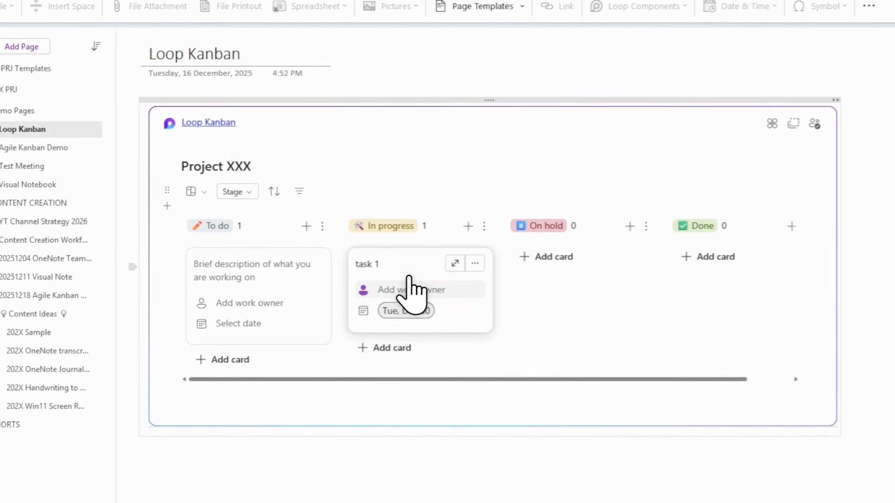
mouse_move(404, 265)
left_mouse_down()
mouse_move(500, 267)
mouse_move(519, 290)
mouse_move(492, 266)
mouse_move(406, 265)
left_mouse_up()
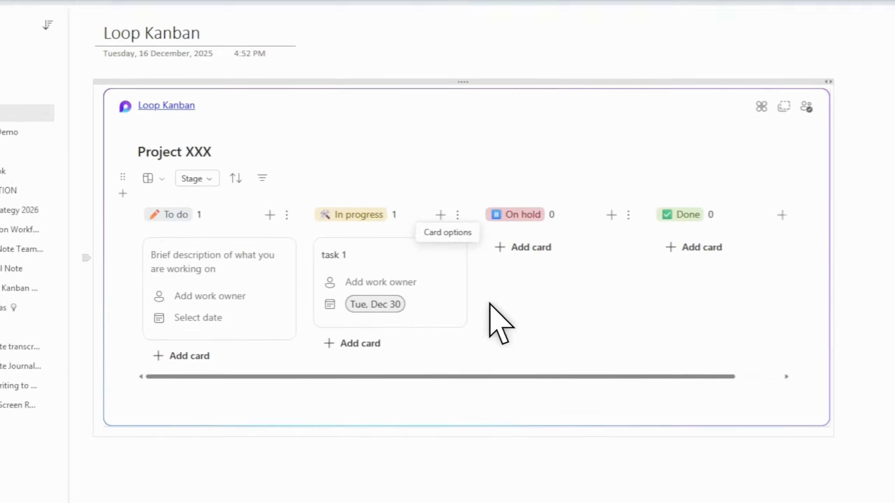
mouse_move(577, 353)
left_mouse_down()
mouse_move(620, 354)
mouse_move(570, 352)
left_mouse_up()
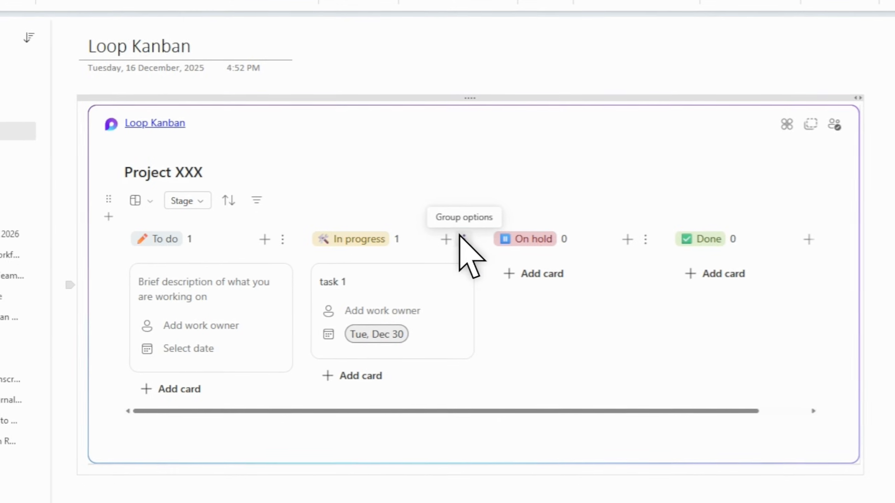
Move the On hold column after the Done column and add a blank card under Done.
left_click_drag(488, 247, 606, 243)
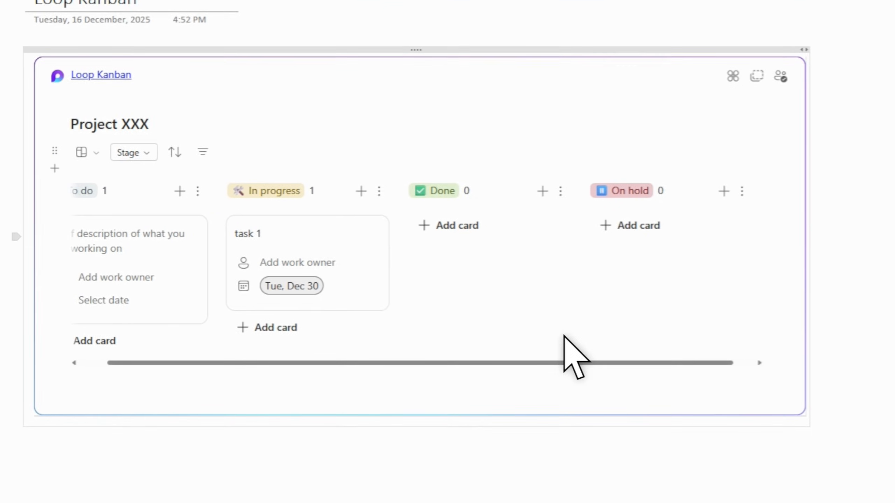
left_click(468, 215)
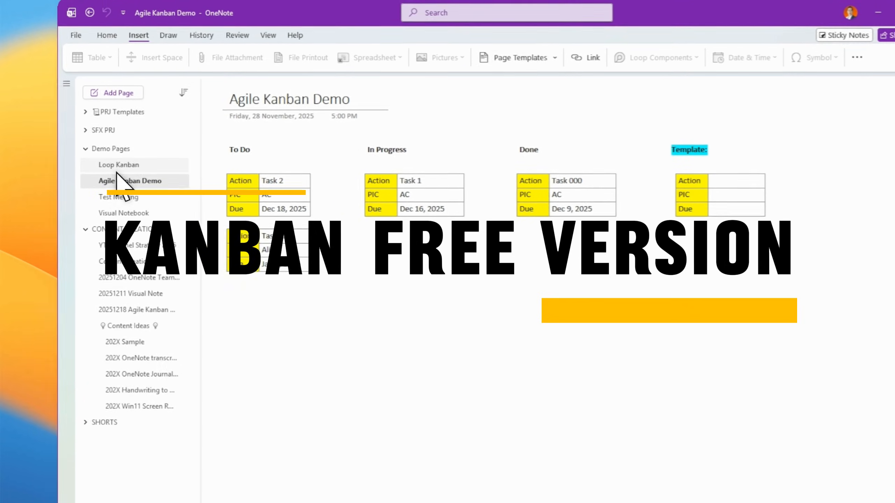
On the Agile Kanban Demo page, add aligned "To Do" and "In Progress" headings side by side in the empty area below the existing board.
left_click(119, 167)
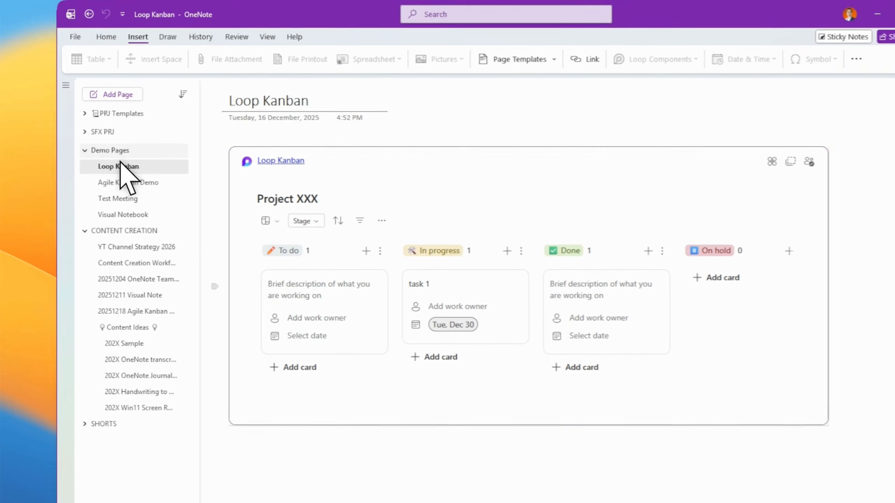
left_click(120, 181)
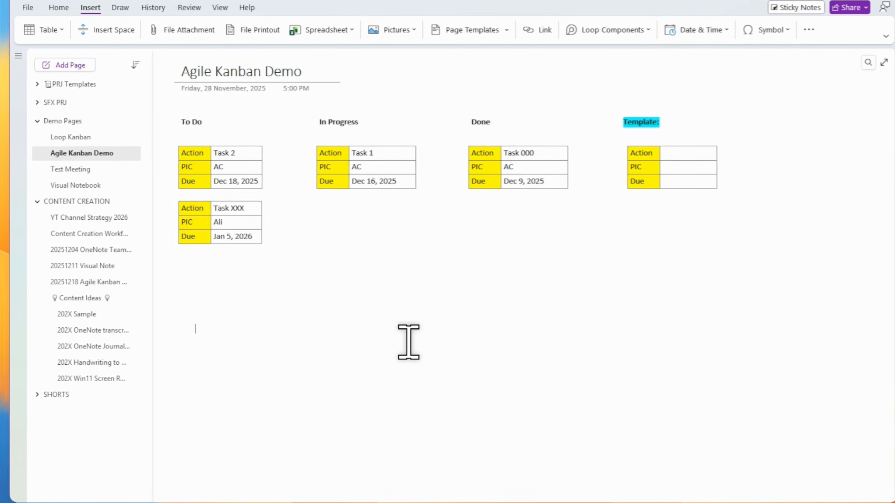
type("Do")
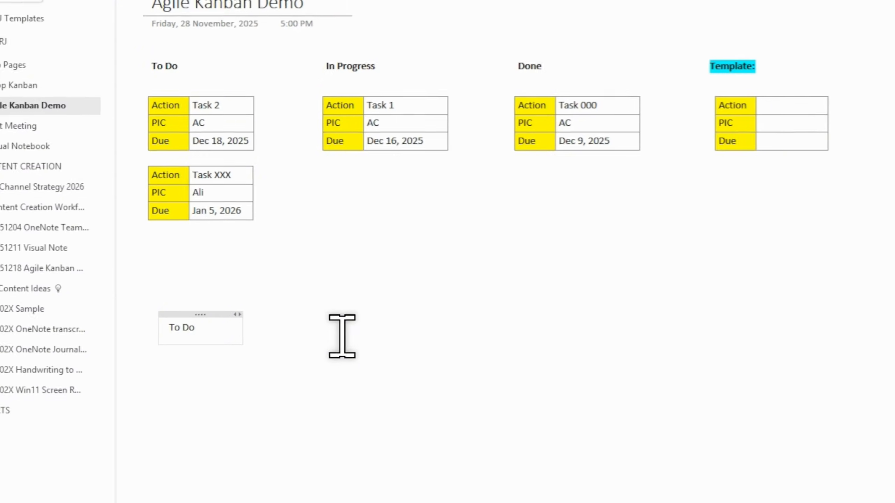
left_click(336, 318)
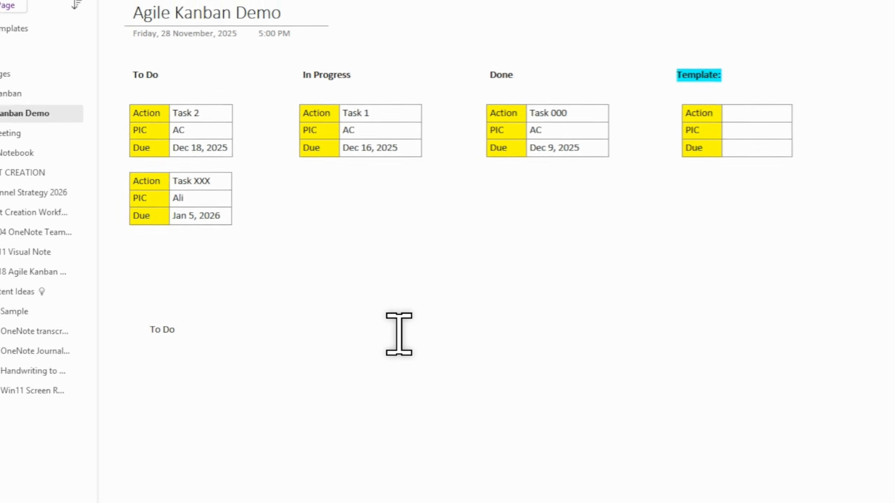
type("In Progress")
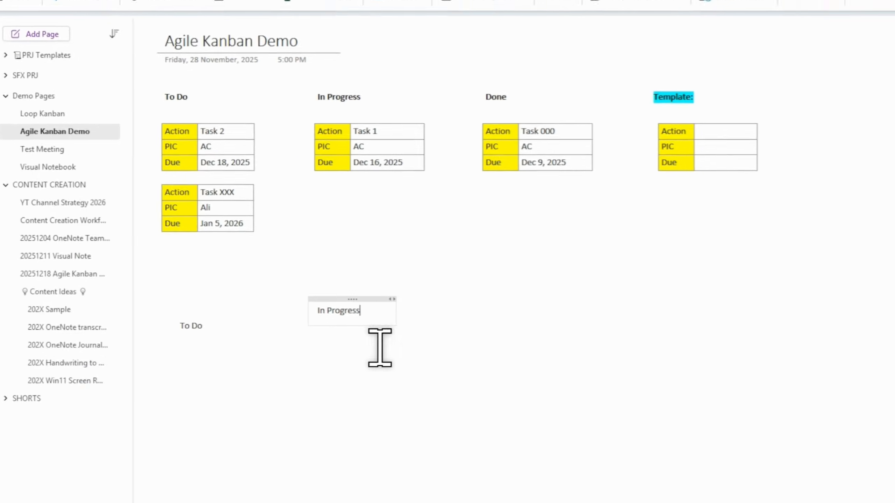
left_click_drag(365, 312, 370, 323)
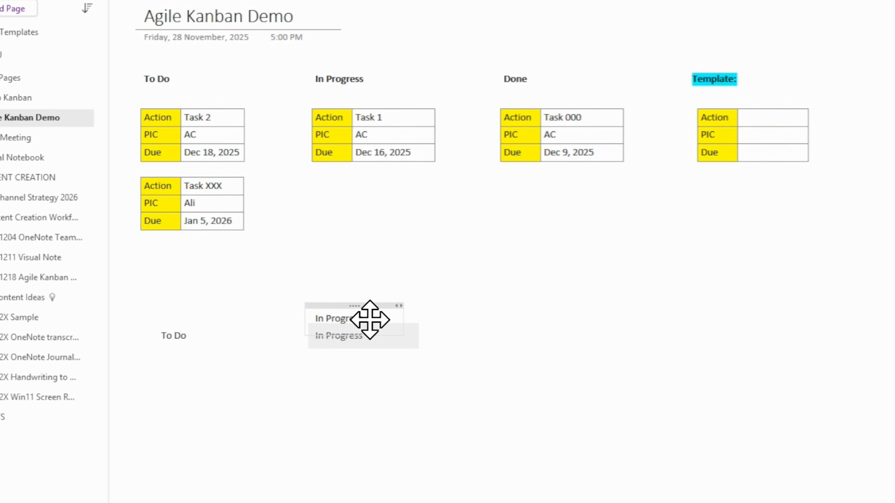
Make the new To Do and In Progress headings bold.
triple_click(168, 335)
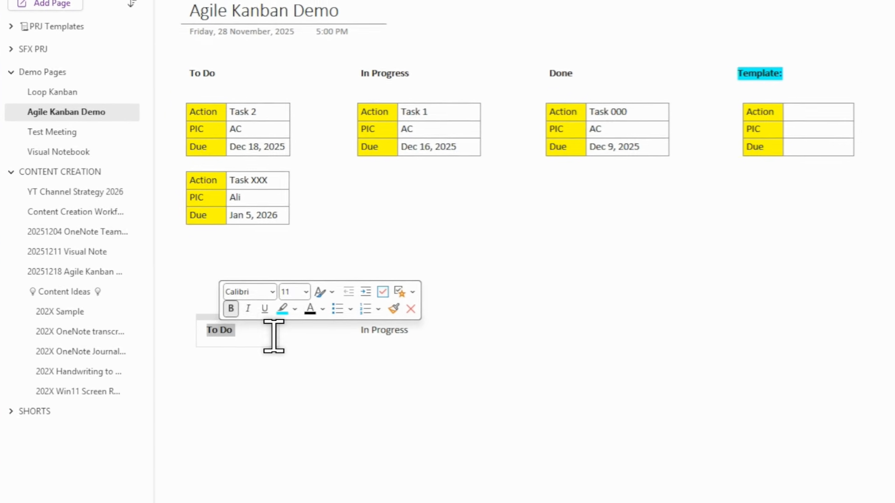
triple_click(381, 330)
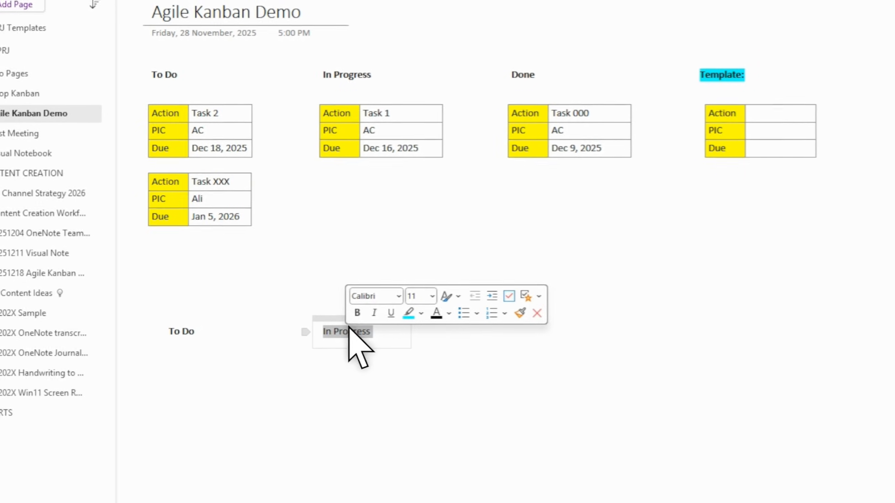
left_click(442, 370)
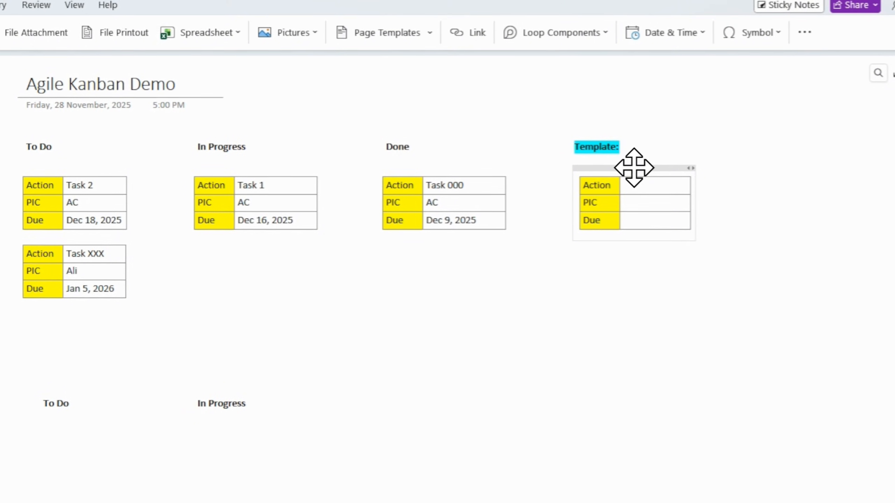
Insert a table of two columns and three rows under the new To Do heading, labelling its rows Task, PIC and Due.
left_click(637, 133)
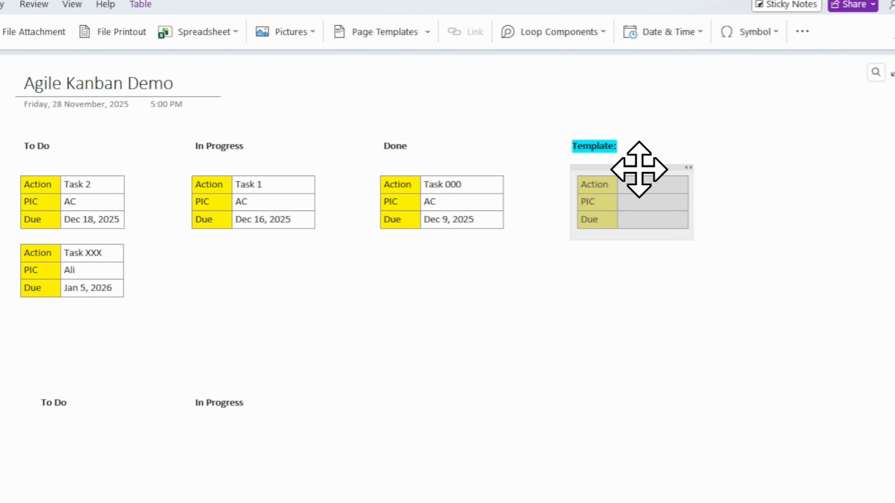
left_click(47, 427)
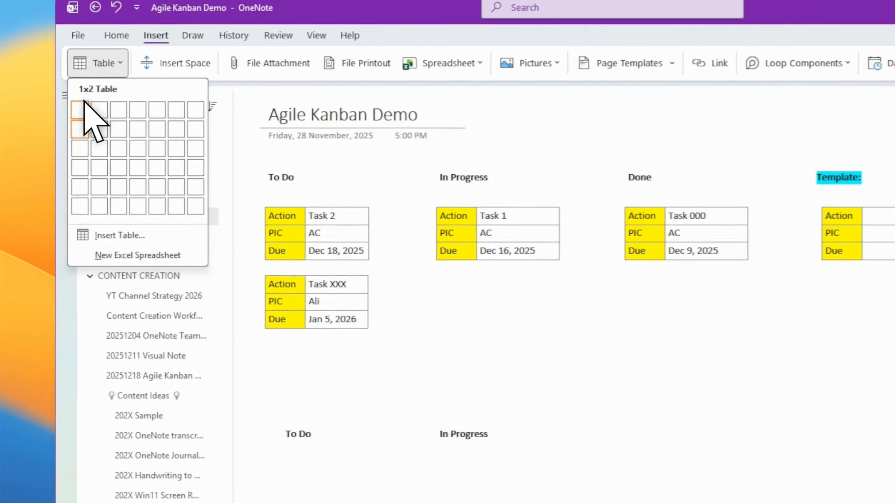
left_click(92, 126)
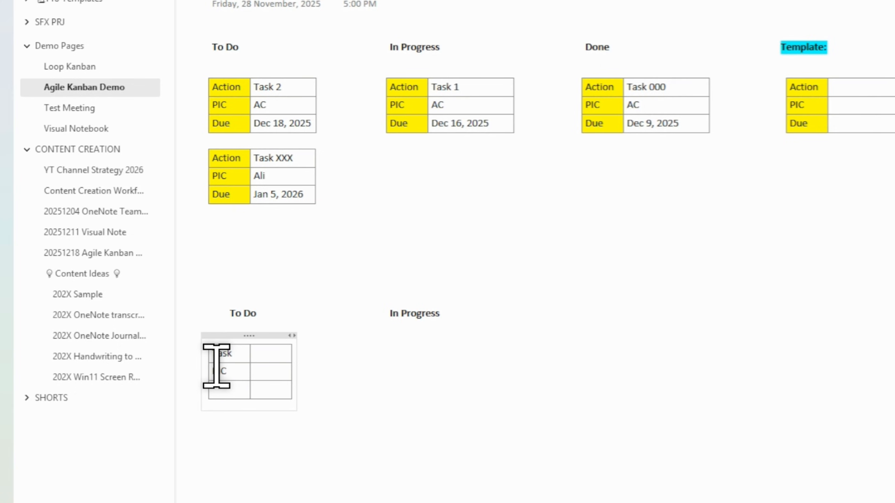
left_click(229, 390)
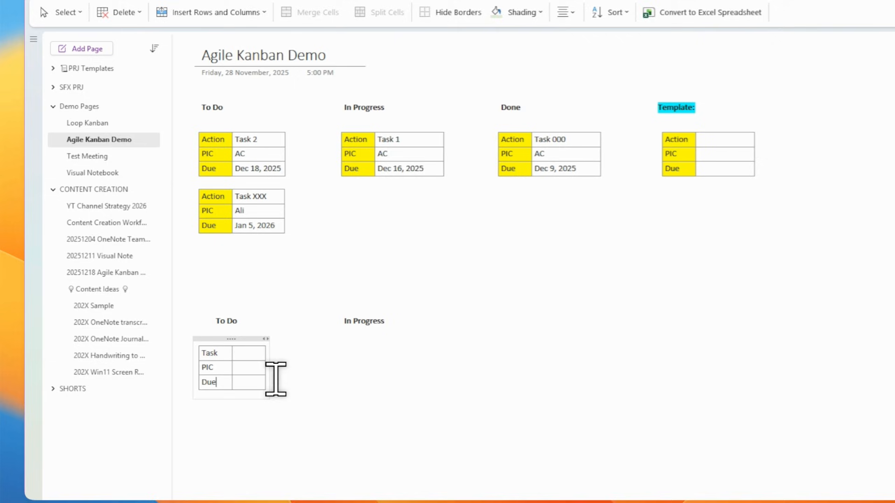
Widen the new table's second column and make the Task, PIC and Due labels bold.
left_click(289, 375)
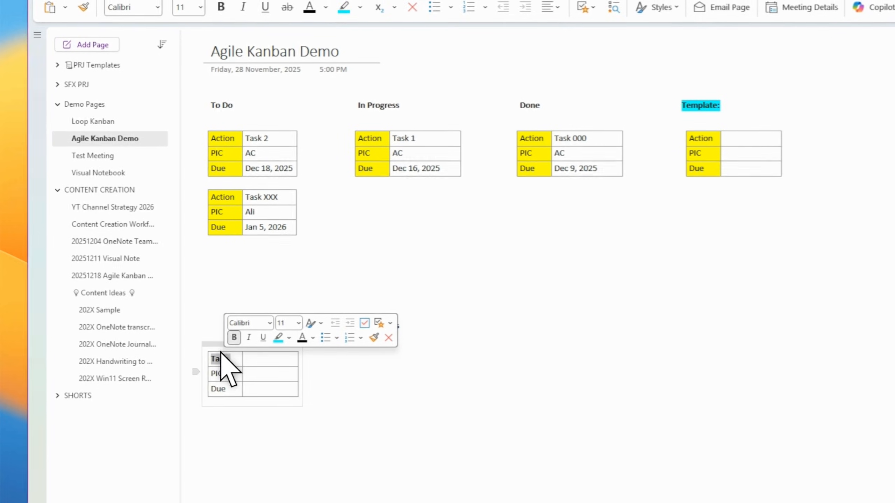
double_click(218, 389)
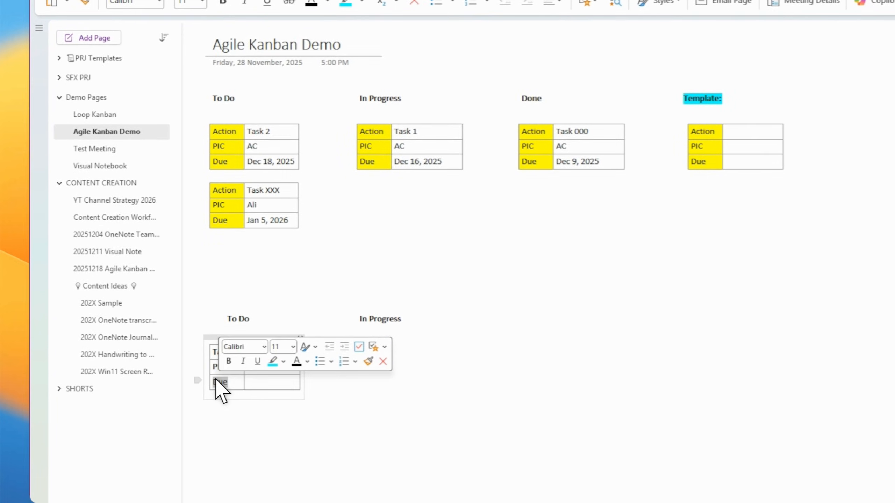
left_click(403, 378)
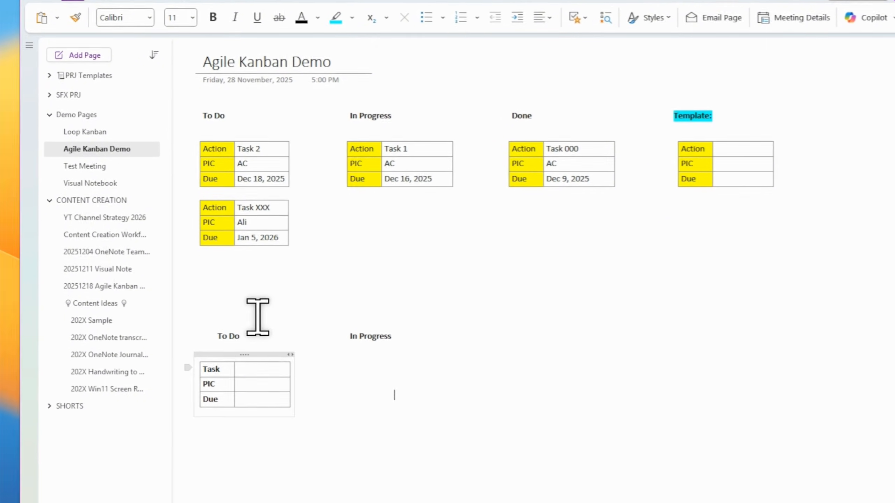
Fill in the new card with task "hkjdhh", the responsible person's name as PIC, and due date 25 Dec 2025.
left_click(257, 358)
type("h")
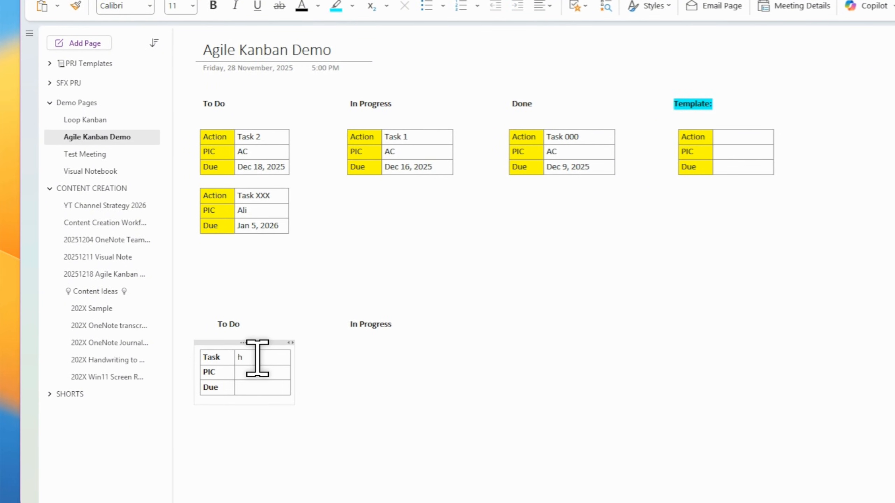
type("kjdhh")
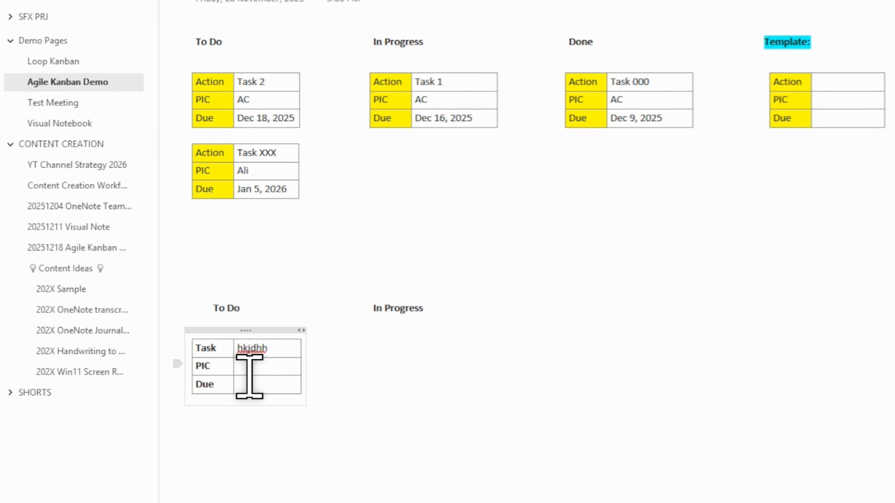
type("Ali")
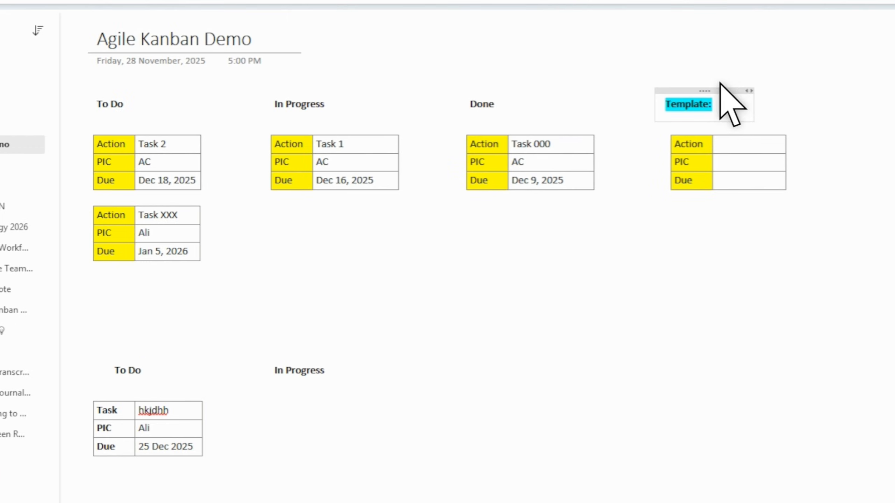
Copy the blank Action/PIC/Due table under the Template heading and paste the duplicate below the original.
left_click_drag(637, 75, 886, 265)
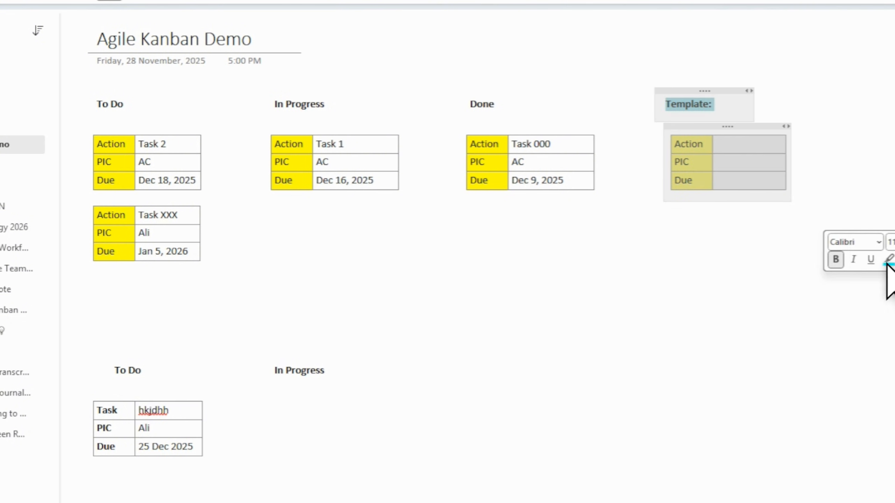
left_click(765, 248)
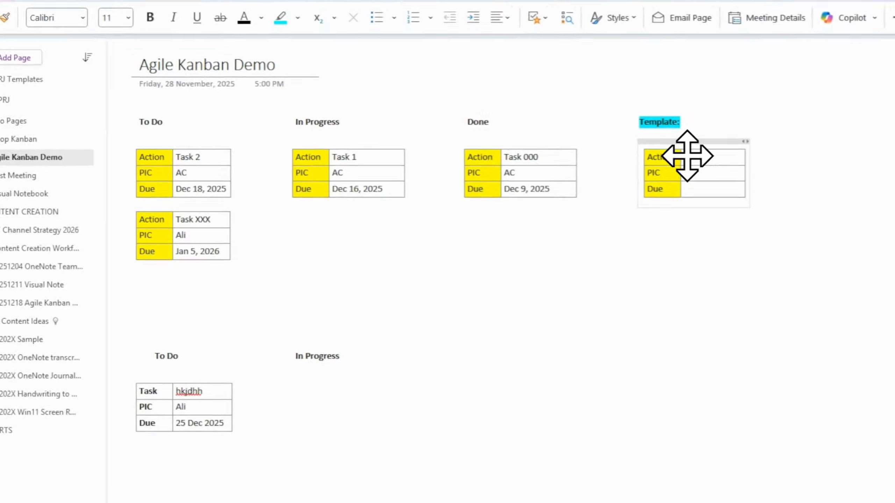
left_click(692, 142)
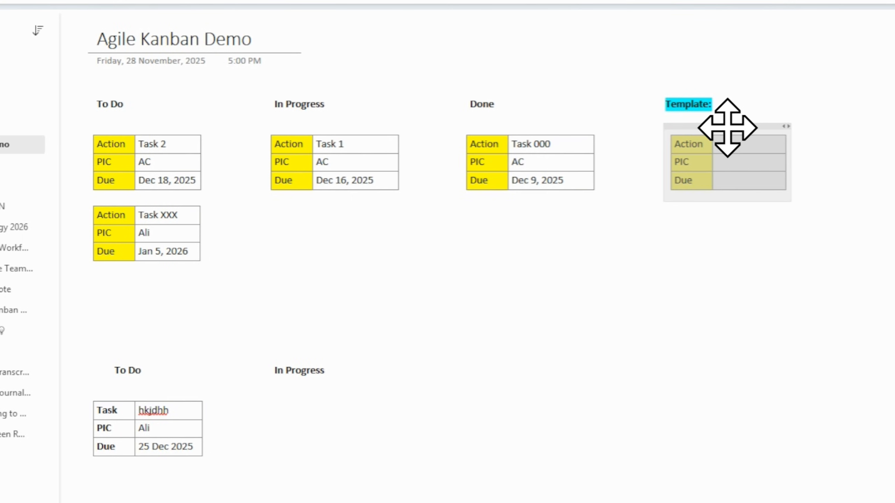
right_click(727, 128)
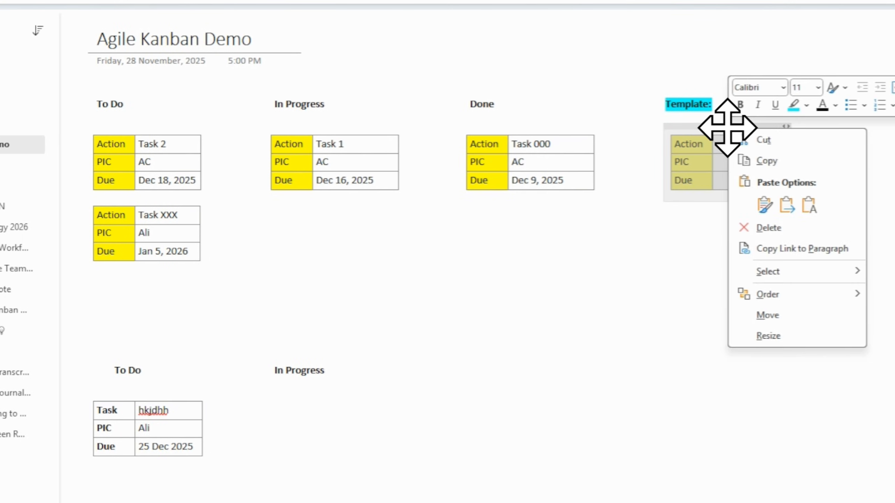
left_click(793, 161)
left_click(711, 245)
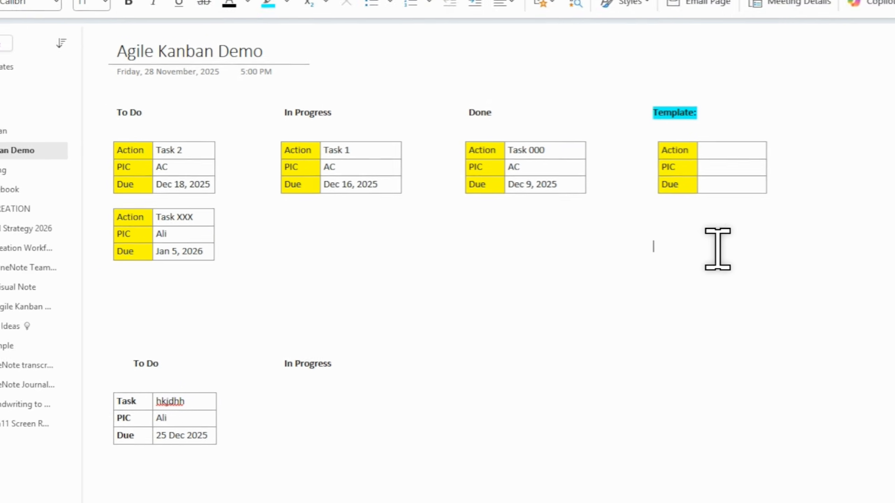
key("ctrl+v")
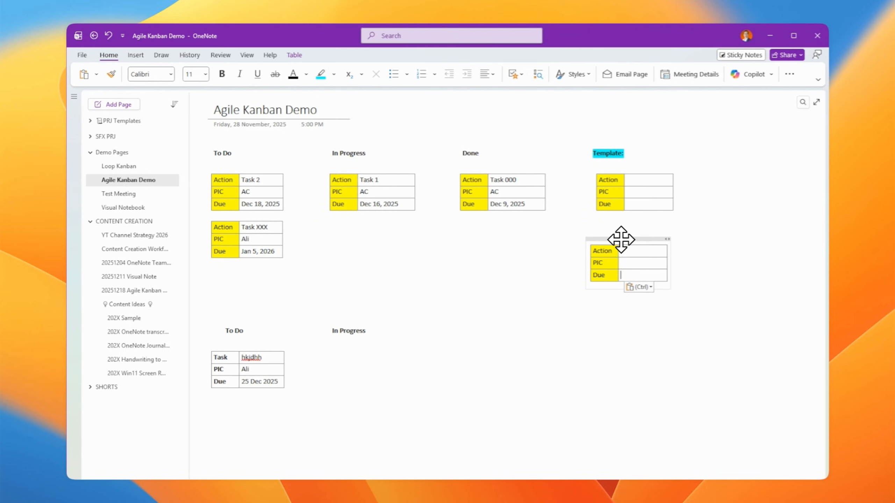
Move the duplicated blank card below Task XXX under To Do and enter action "New tasls" and the responsible person's initials as PIC.
left_click_drag(621, 240, 250, 265)
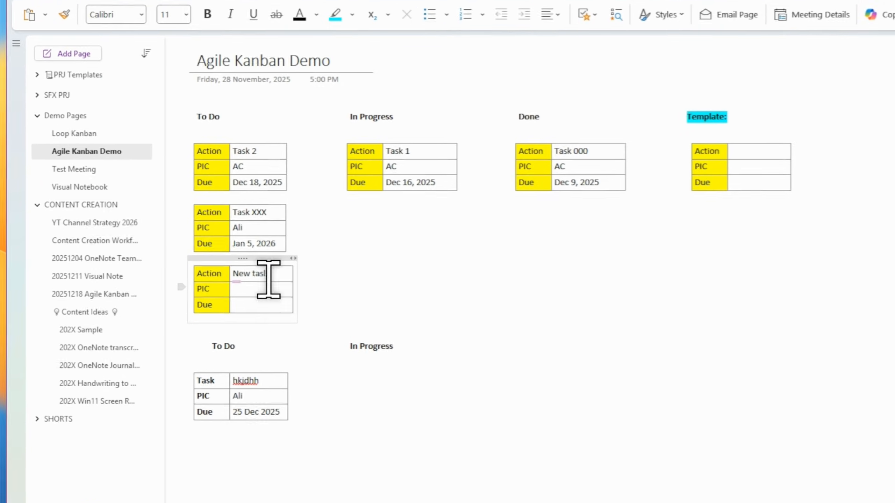
left_click(251, 286)
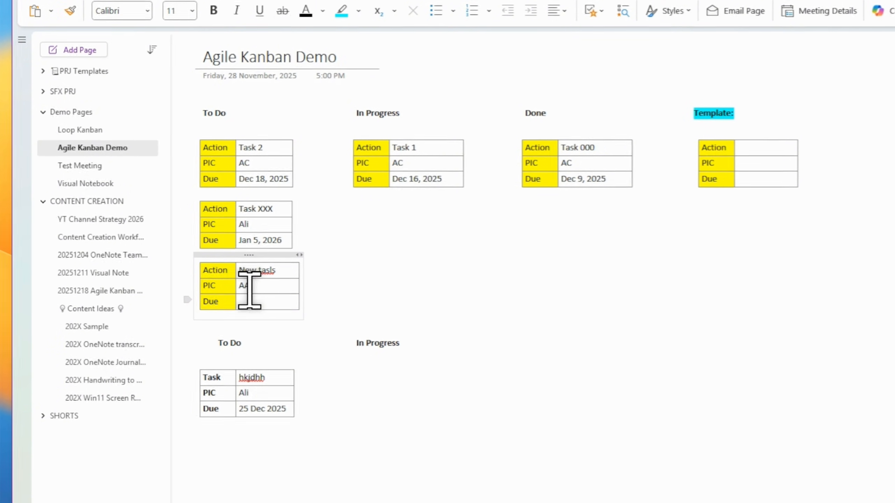
left_click(246, 297)
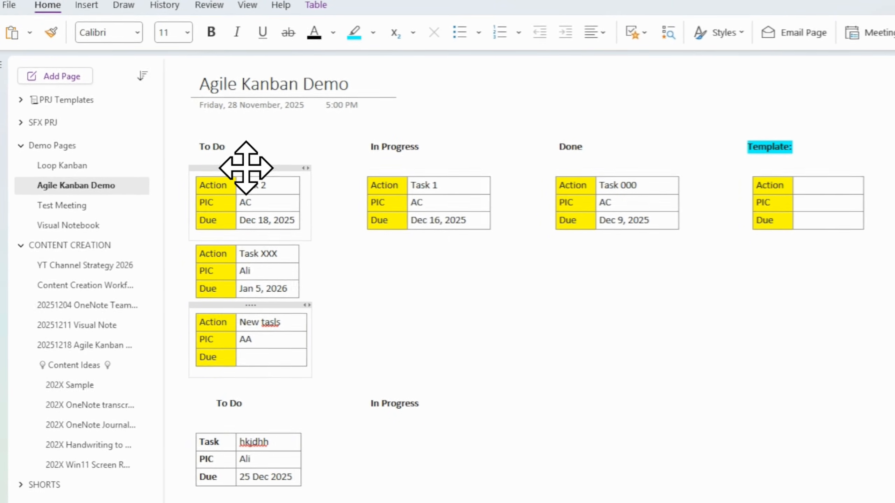
Move the Task 2 card from To Do to In Progress, aligned directly below the Task 1 card.
left_click_drag(246, 168, 406, 235)
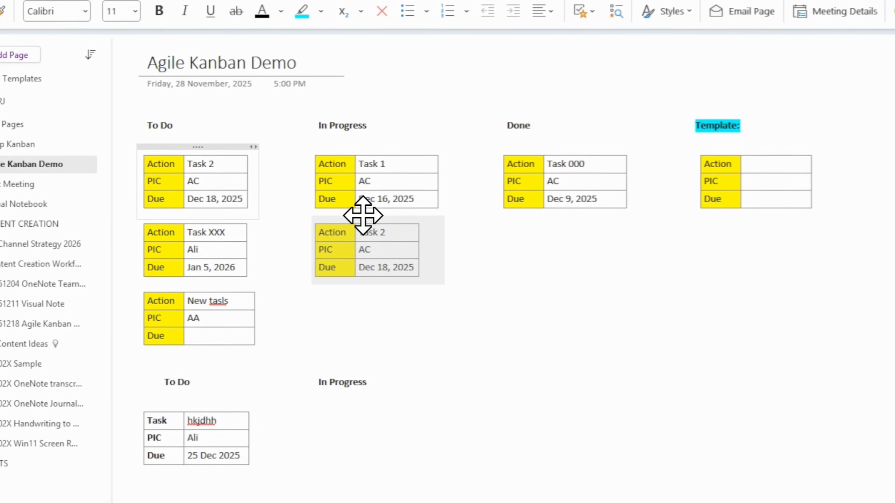
left_click_drag(363, 215, 365, 216)
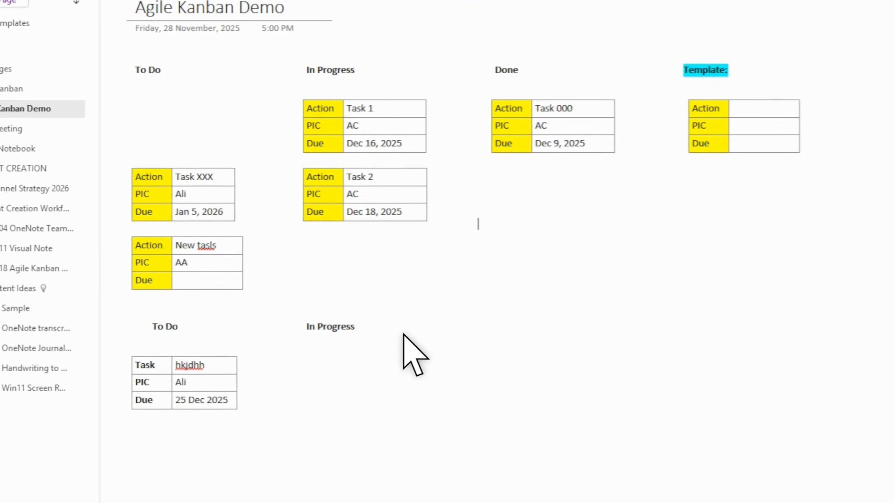
Move the Task XXX card up to the first position under To Do and the "New tasls" card below Task 000 under Done.
left_click_drag(183, 154, 186, 136)
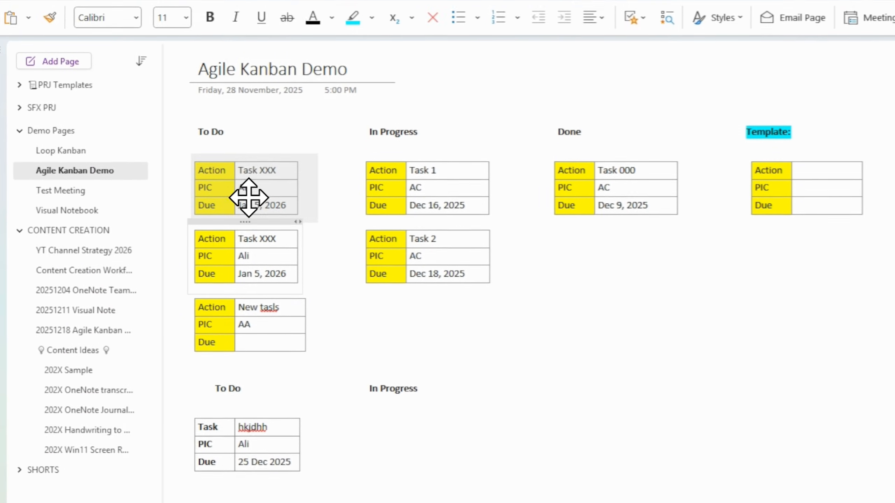
left_click_drag(249, 198, 249, 195)
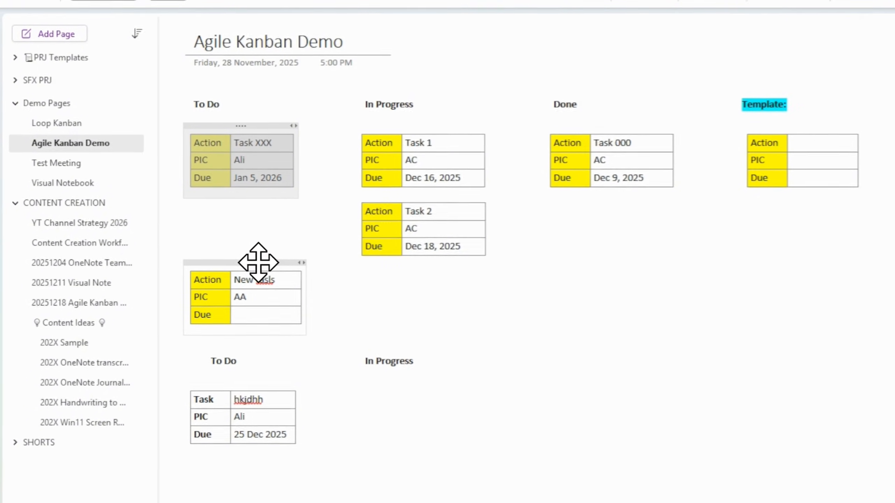
left_click_drag(258, 263, 622, 196)
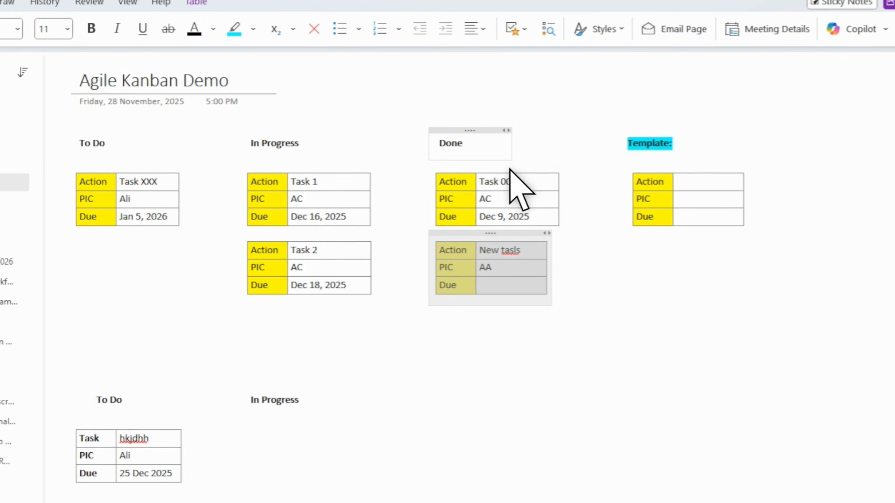
Move the Task 000 card below Task XXX under To Do, and return it to the first position under Done.
left_click_drag(505, 170, 117, 242)
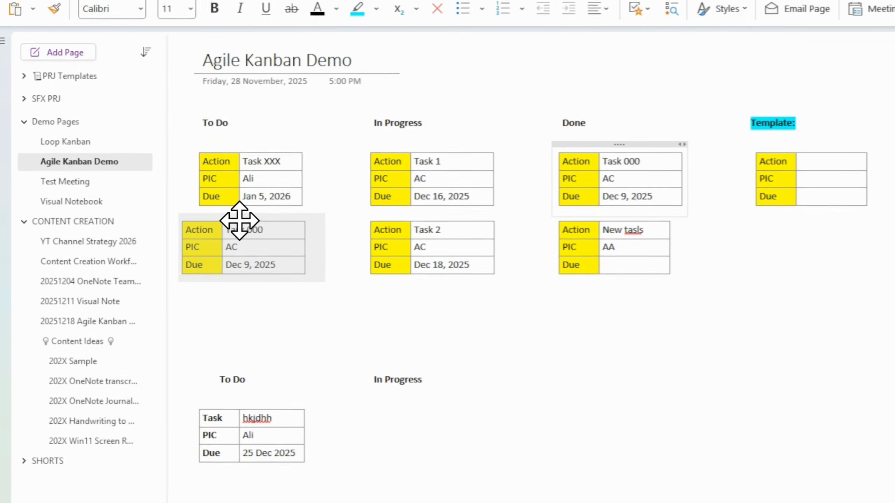
left_click_drag(240, 220, 259, 226)
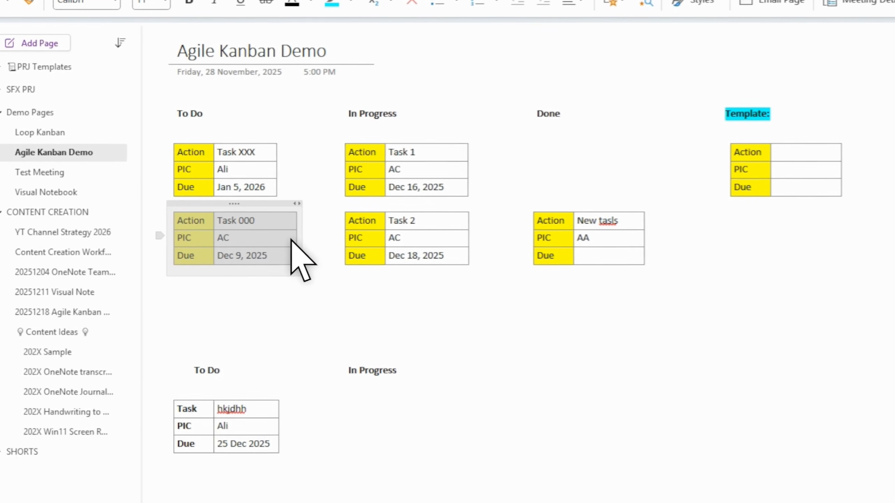
left_click_drag(231, 205, 571, 151)
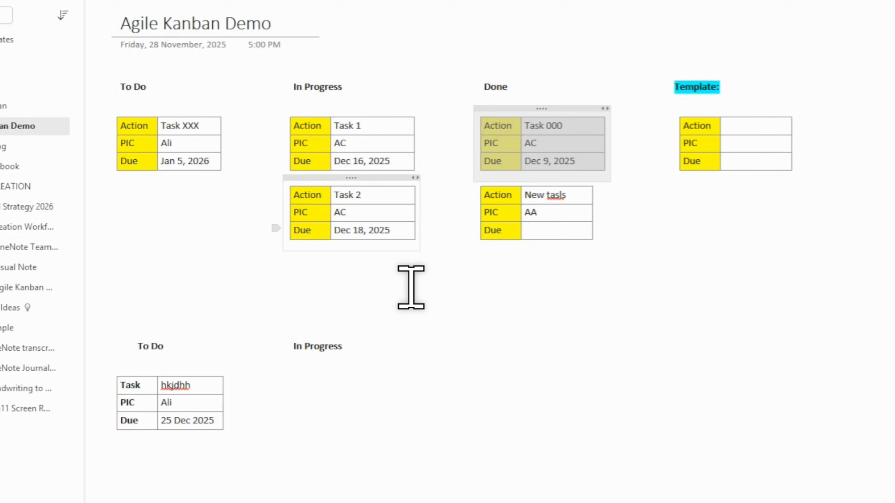
left_click(363, 187)
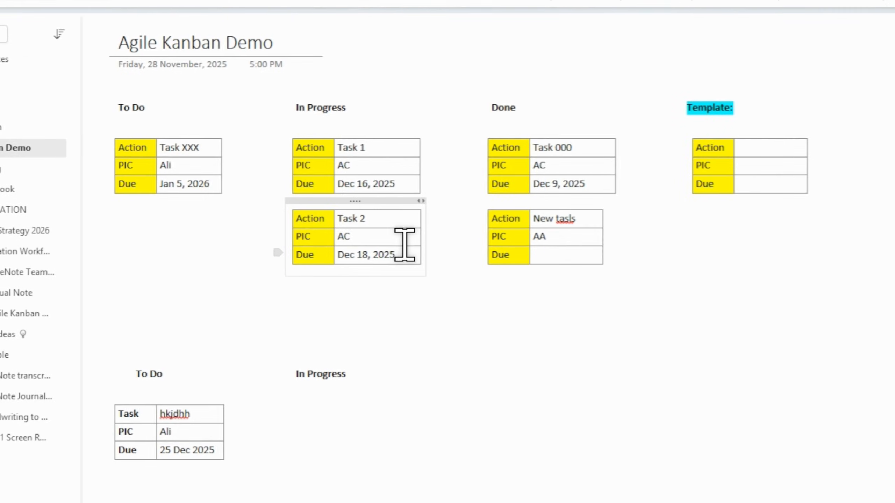